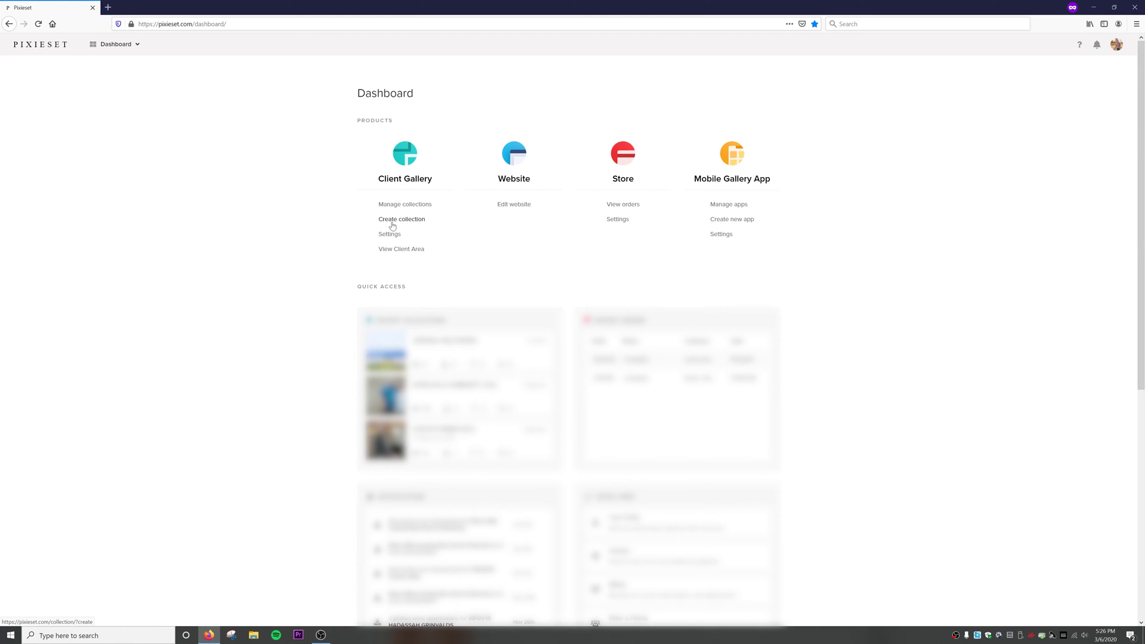
- Start a new collection named 'Youtube' with event date March 6, 2020
left_click(392, 223)
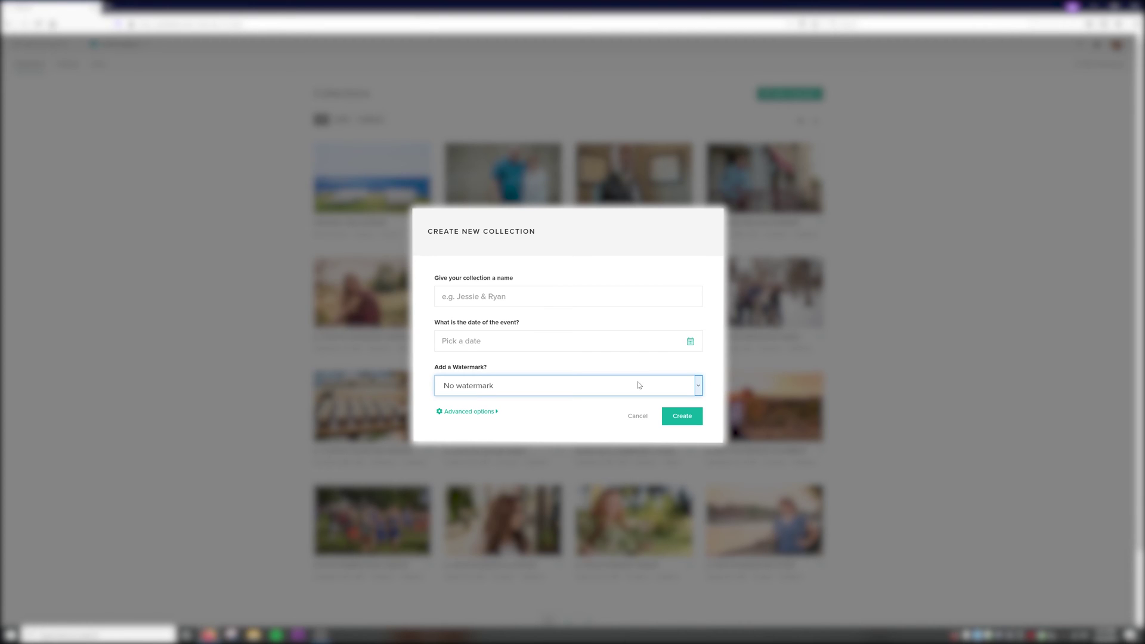
left_click(568, 297)
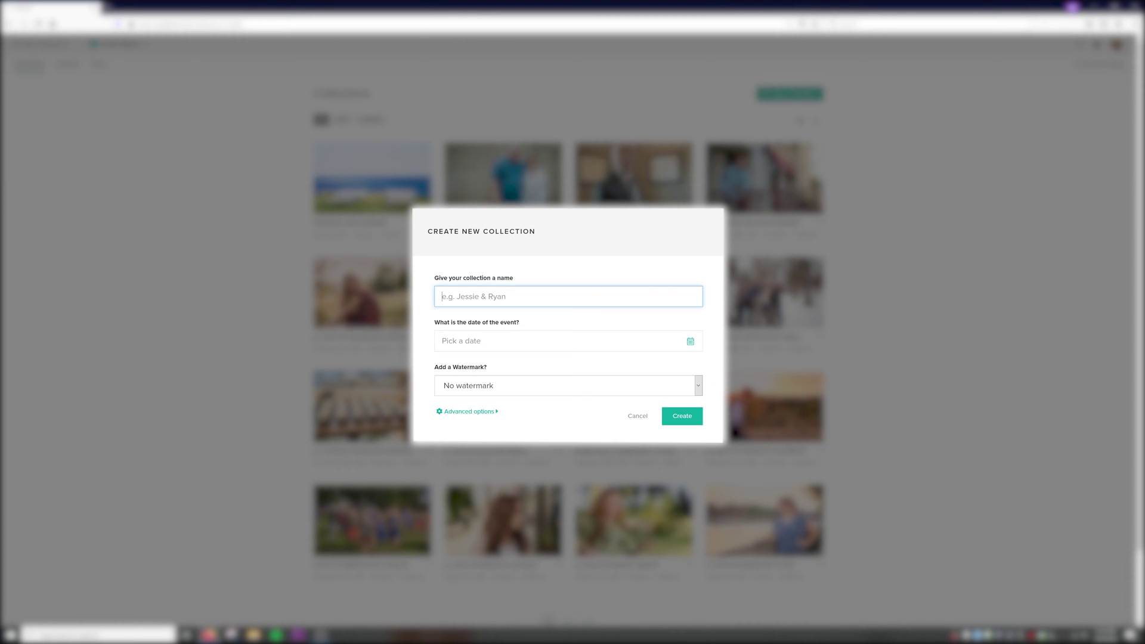
type("Youtube")
key("Tab")
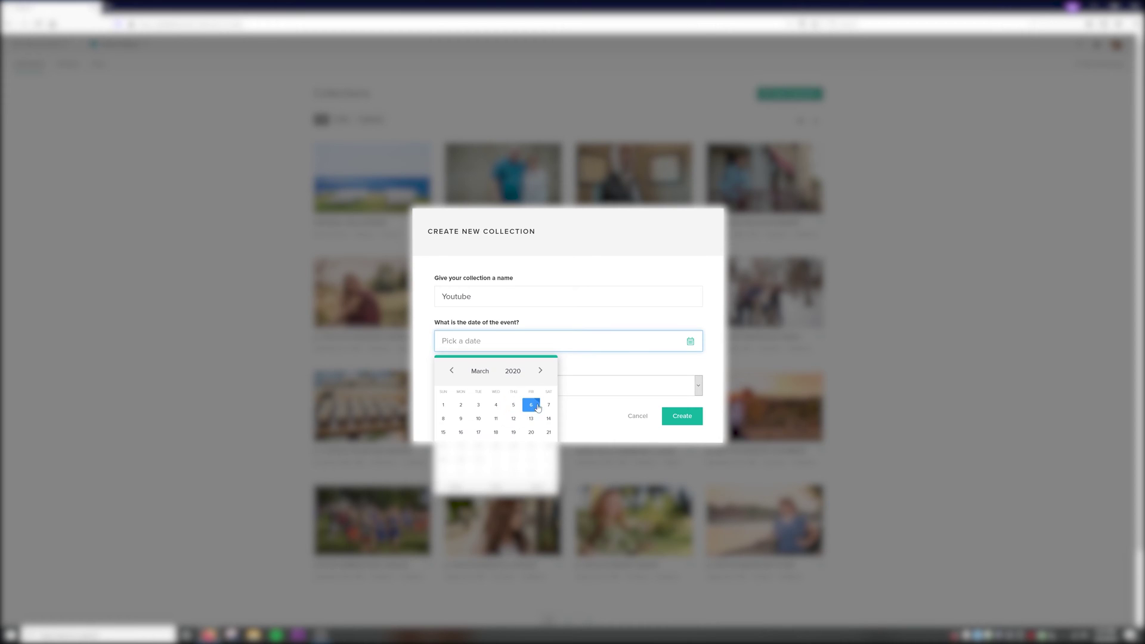
left_click(534, 403)
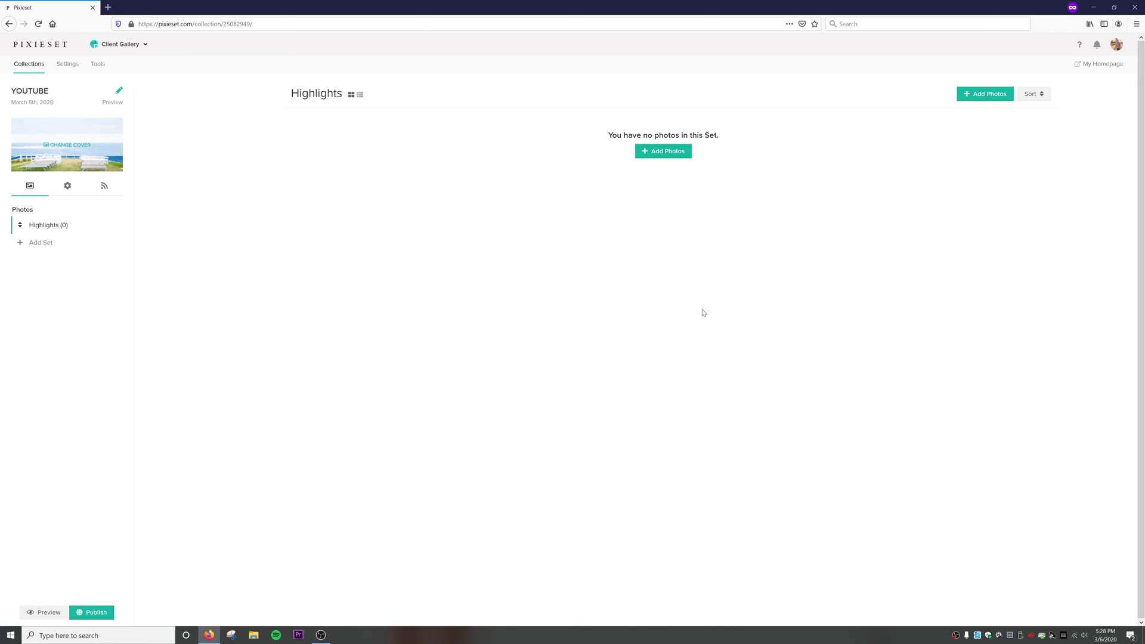
- Upload Star Streams.jpg, Snowie saturday-3.jpg and Snowie saturday-5.jpg from the computer into Highlights
left_click(647, 153)
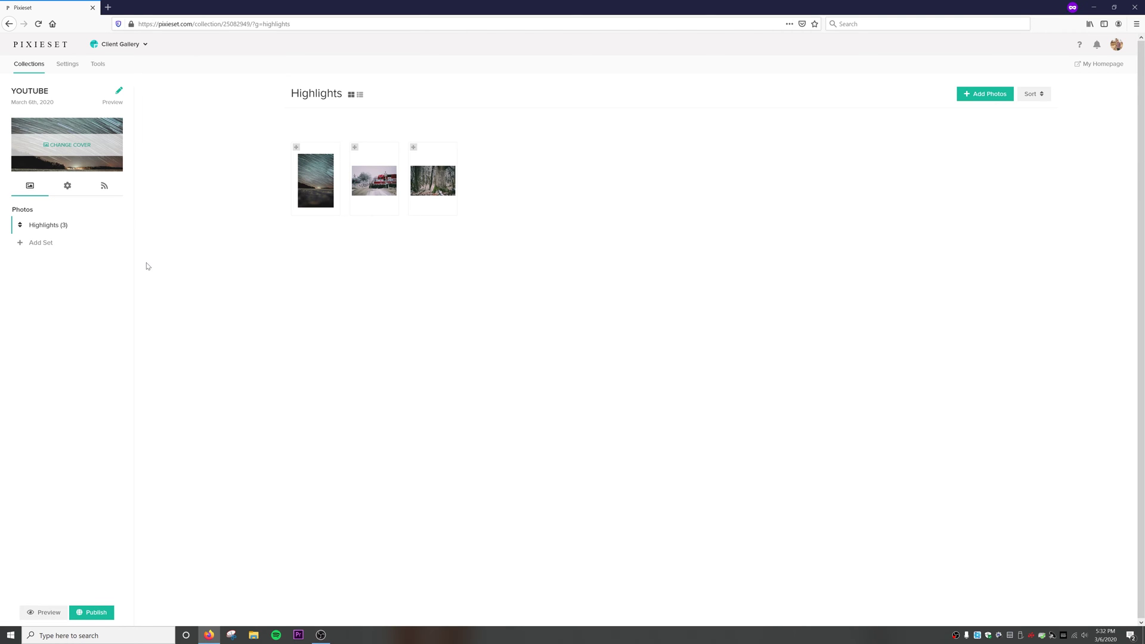
- Set the gallery's cover layout to Frame
left_click(76, 149)
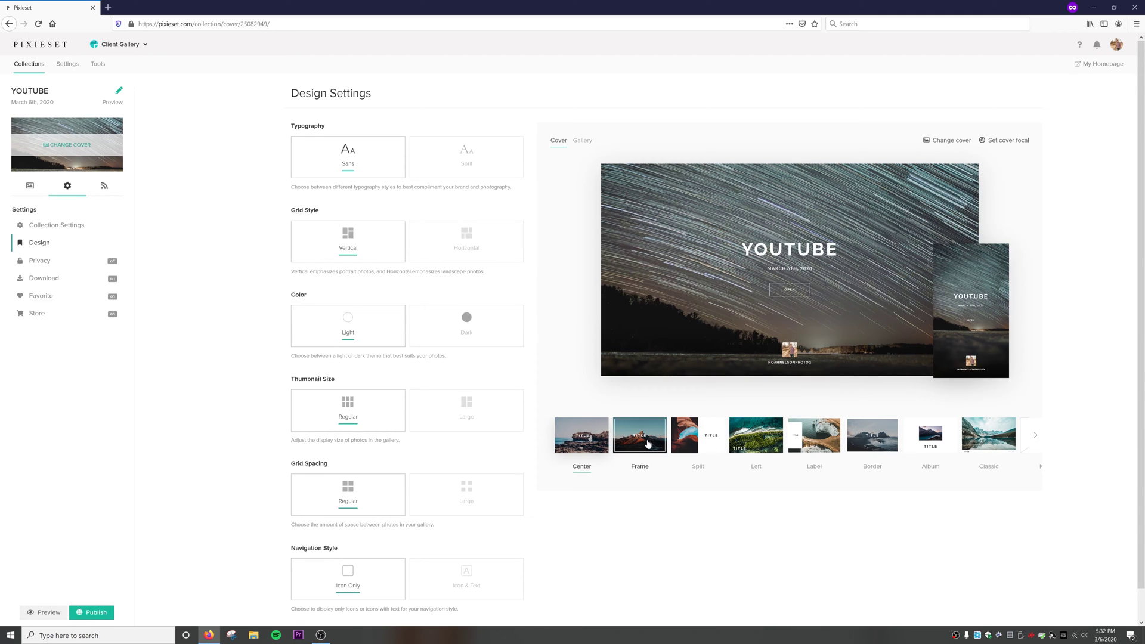
left_click(648, 443)
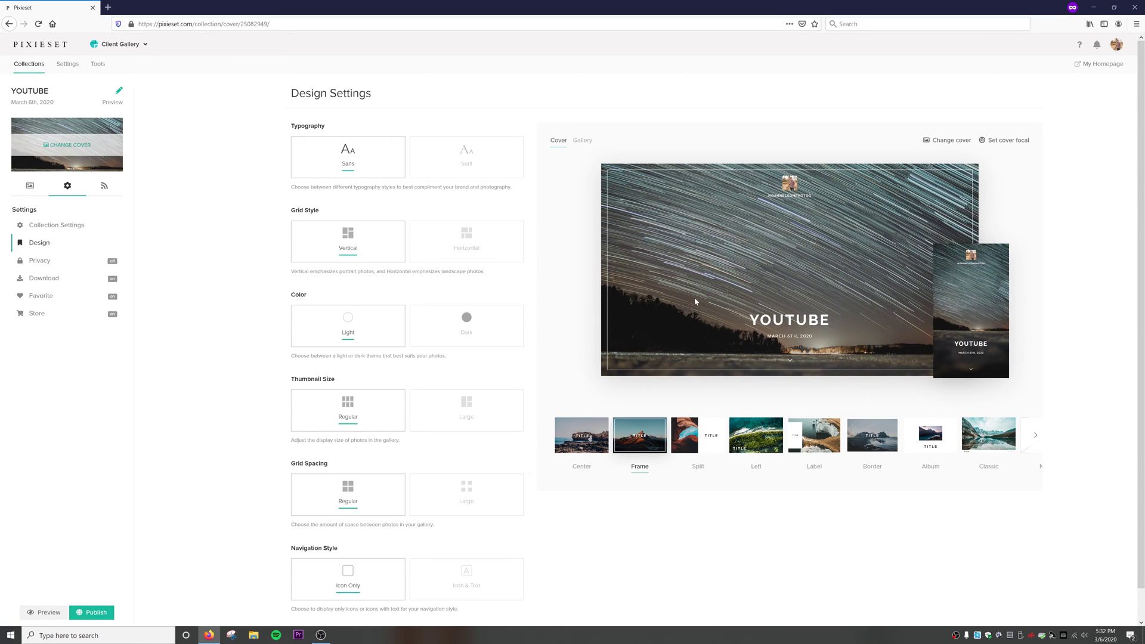
scroll(682, 415, "down", 1)
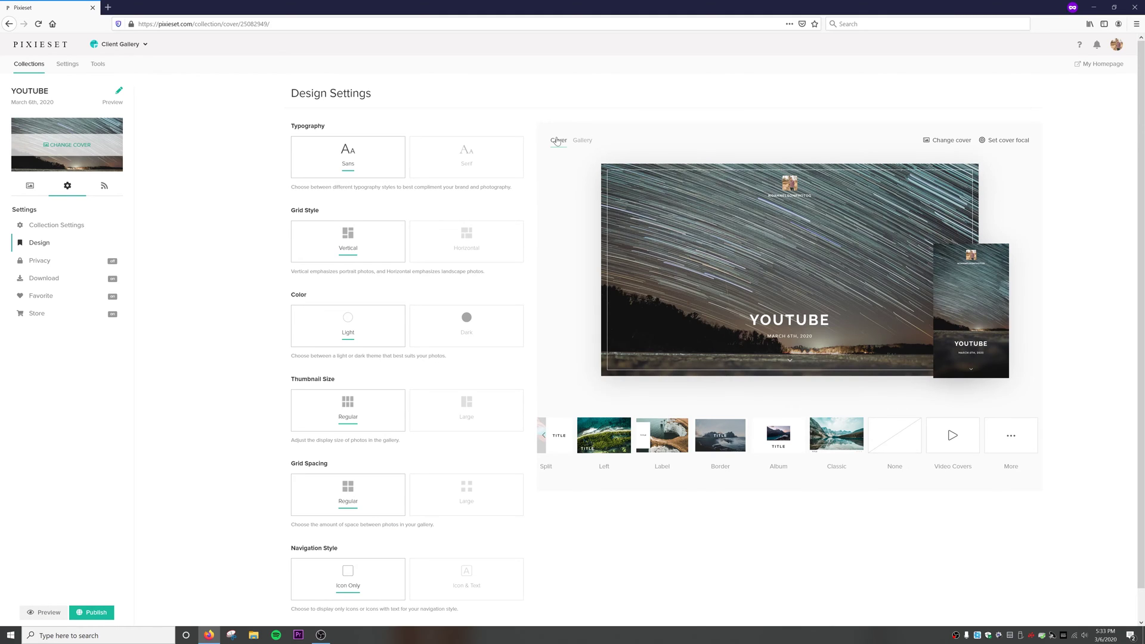
- Switch the gallery grid style from Vertical to Horizontal
left_click(583, 141)
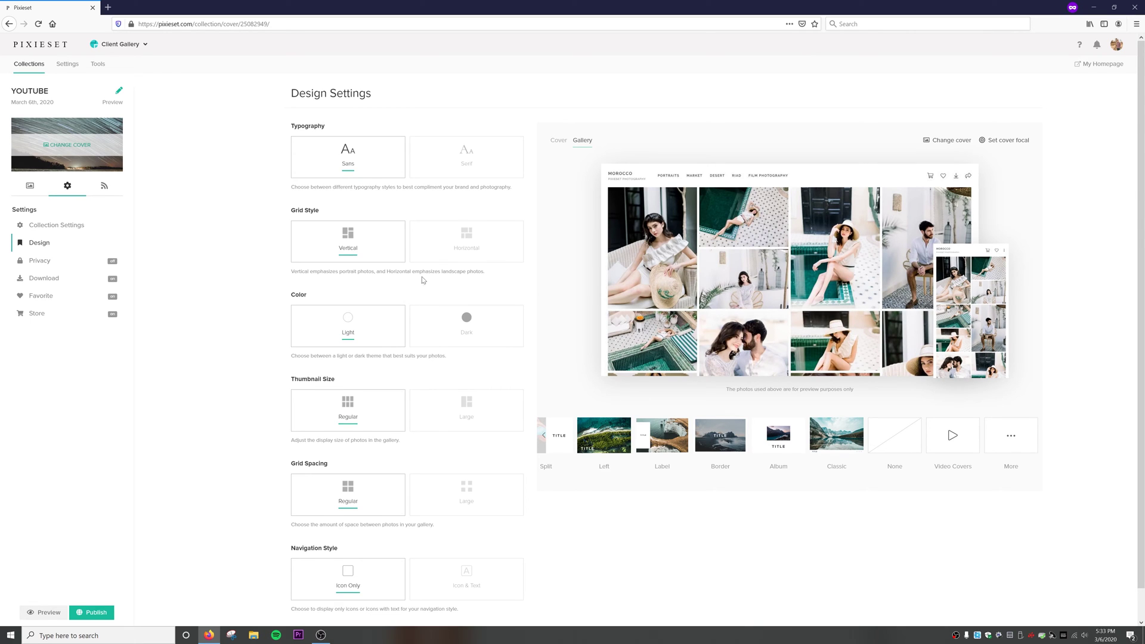
left_click(466, 242)
scroll(348, 231, "down", 1)
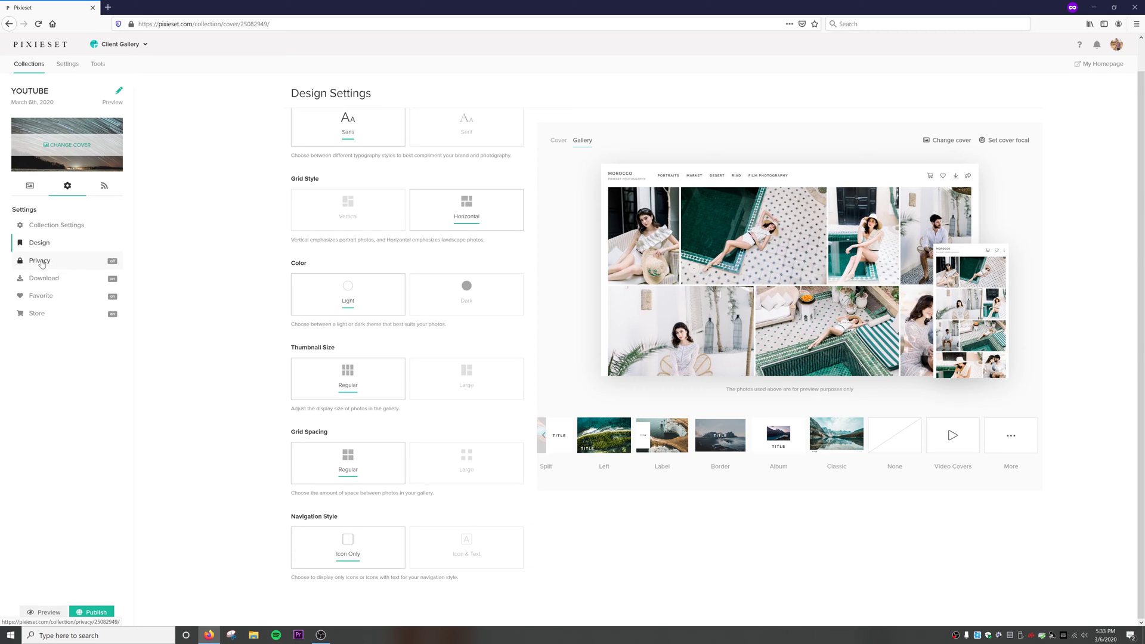
- Bring up the collection's Privacy Setting page
left_click(39, 261)
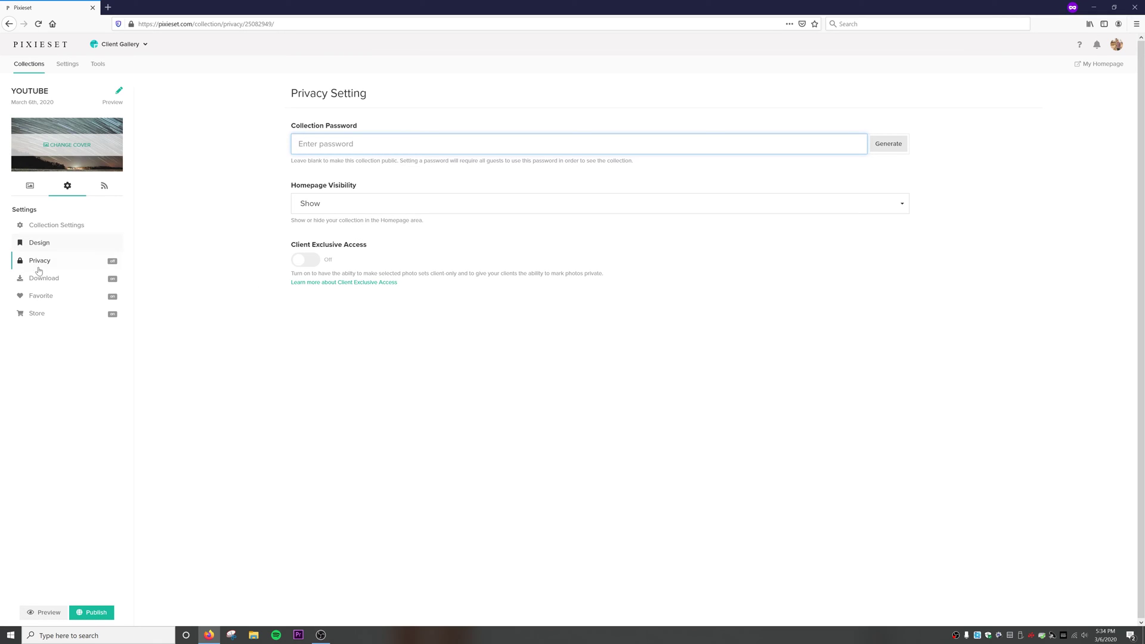
- Disable the Download PIN in the collection's download settings
left_click(42, 279)
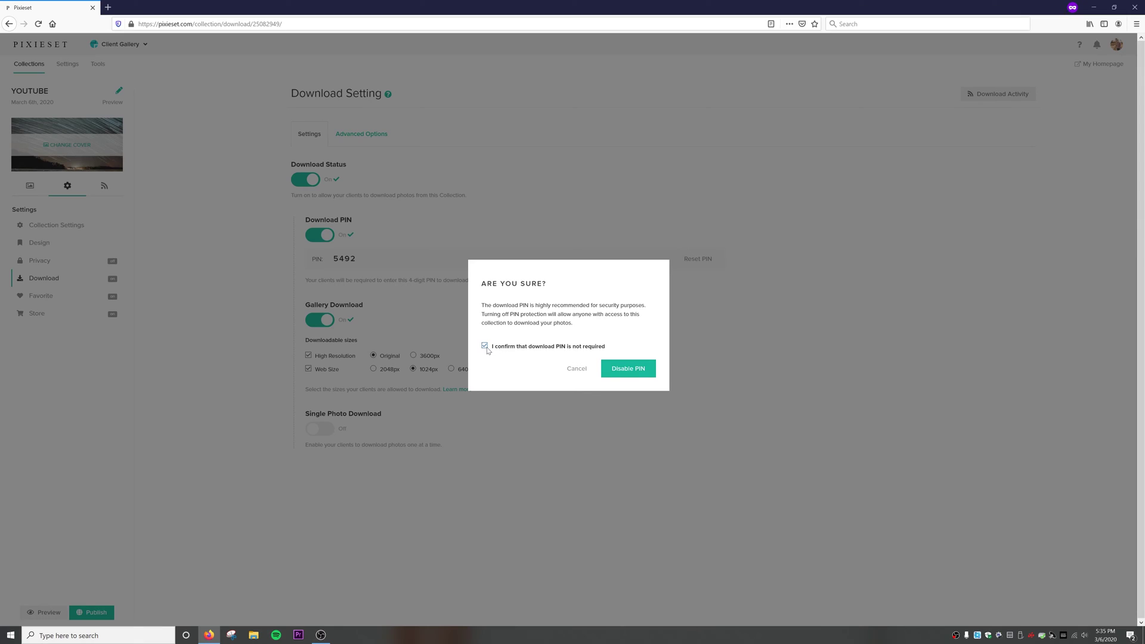
left_click(639, 371)
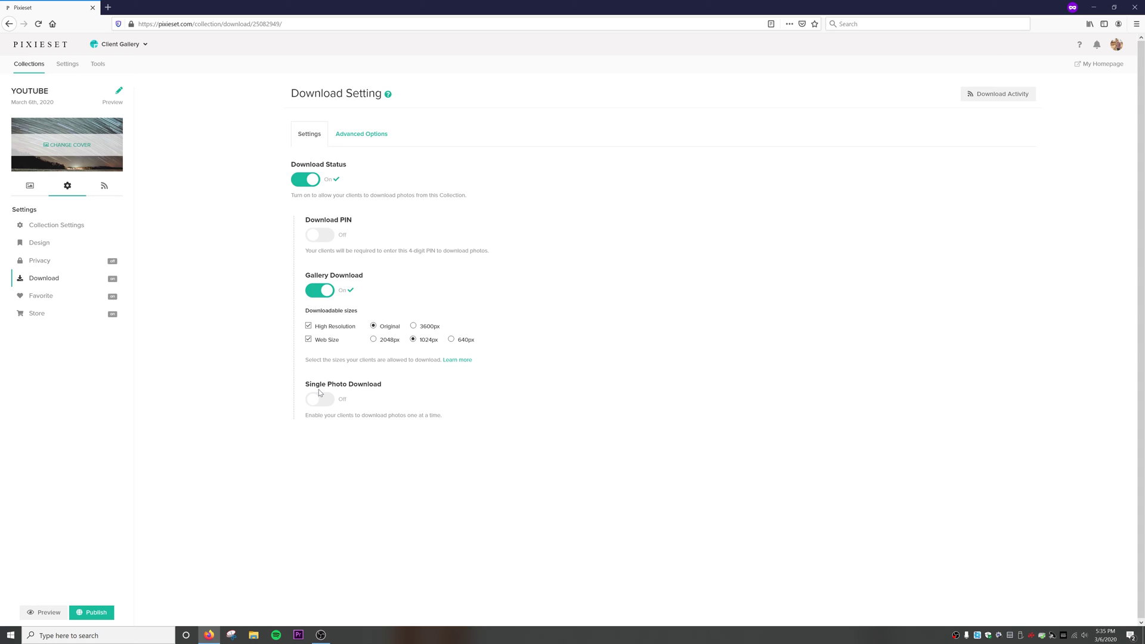
- Go to the collection's Favorite settings on the way to the Store settings
left_click(59, 296)
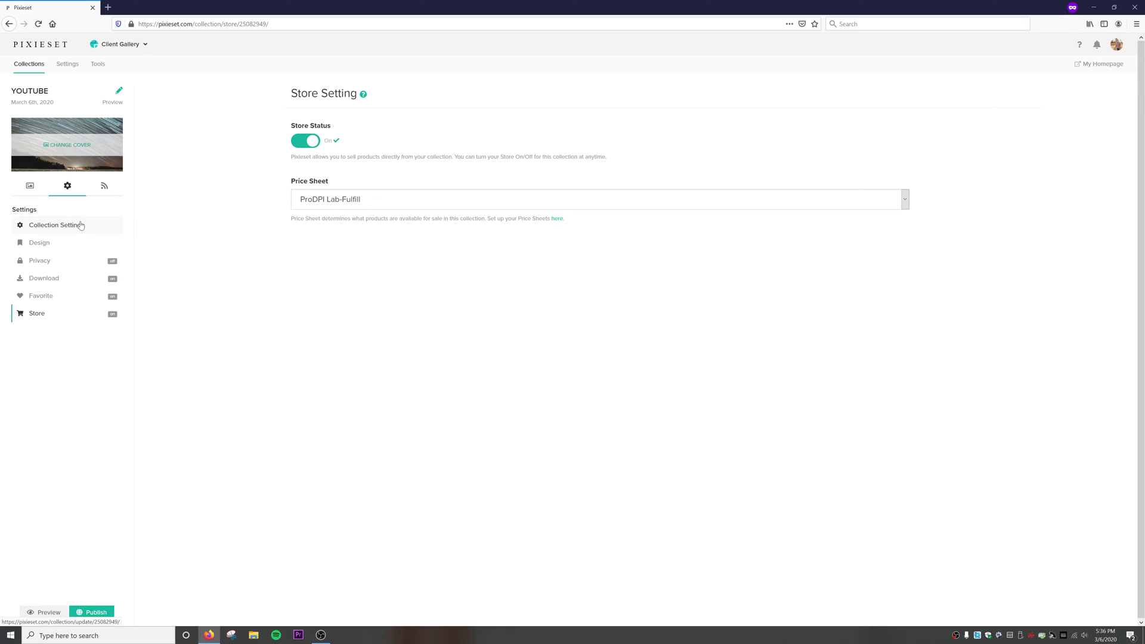
left_click(80, 224)
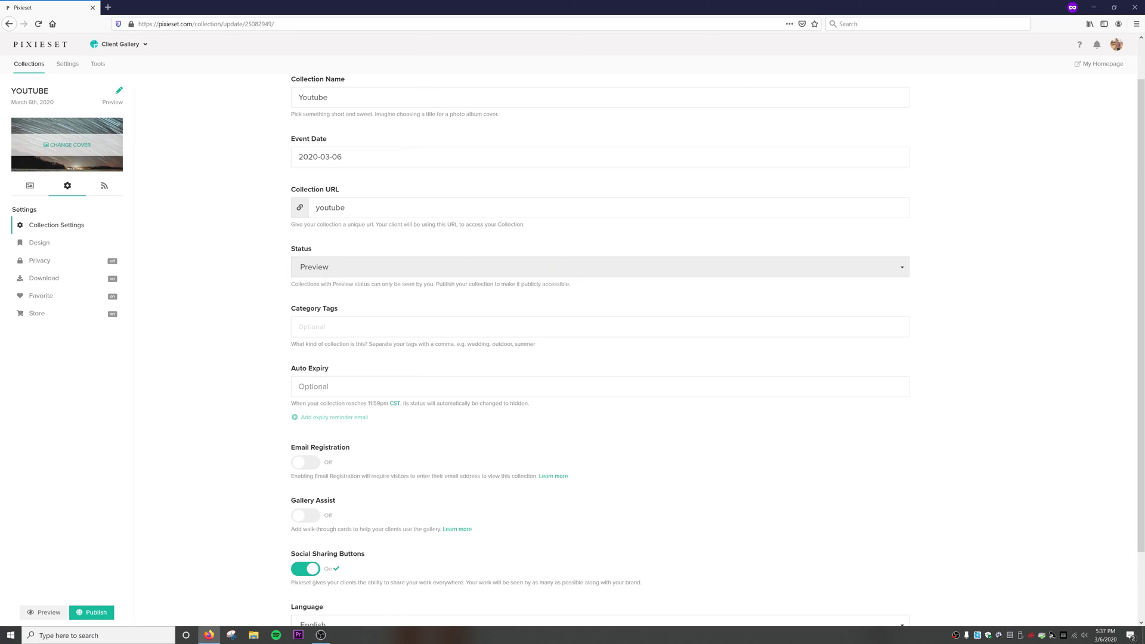
left_click(840, 261)
left_click(258, 286)
scroll(358, 290, "down", 1)
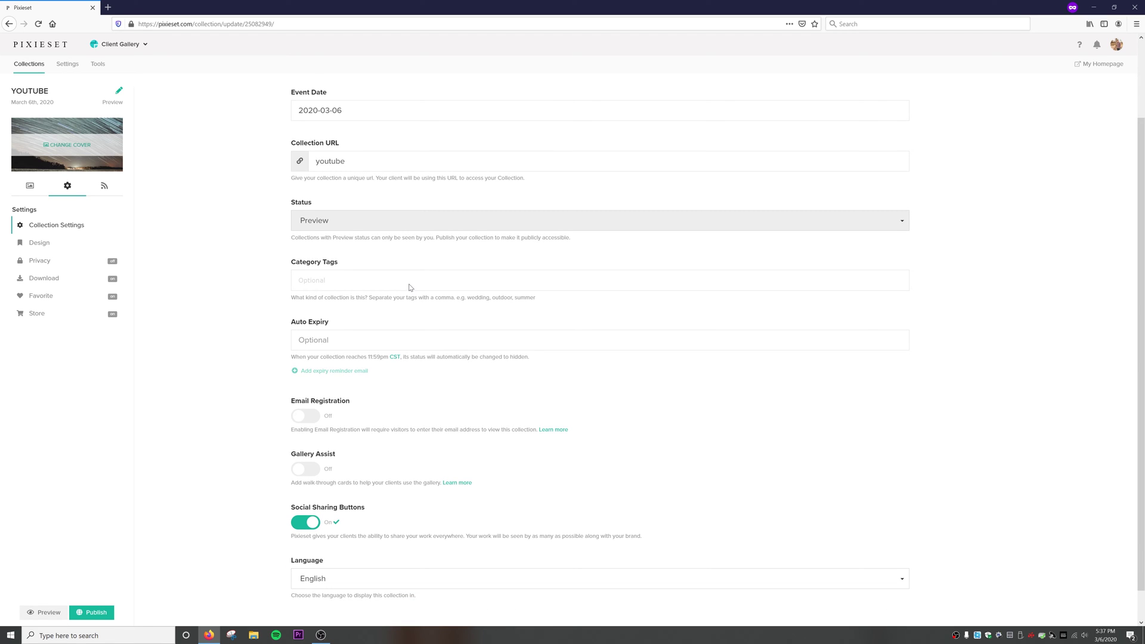
left_click(324, 289)
scroll(317, 295, "down", 1)
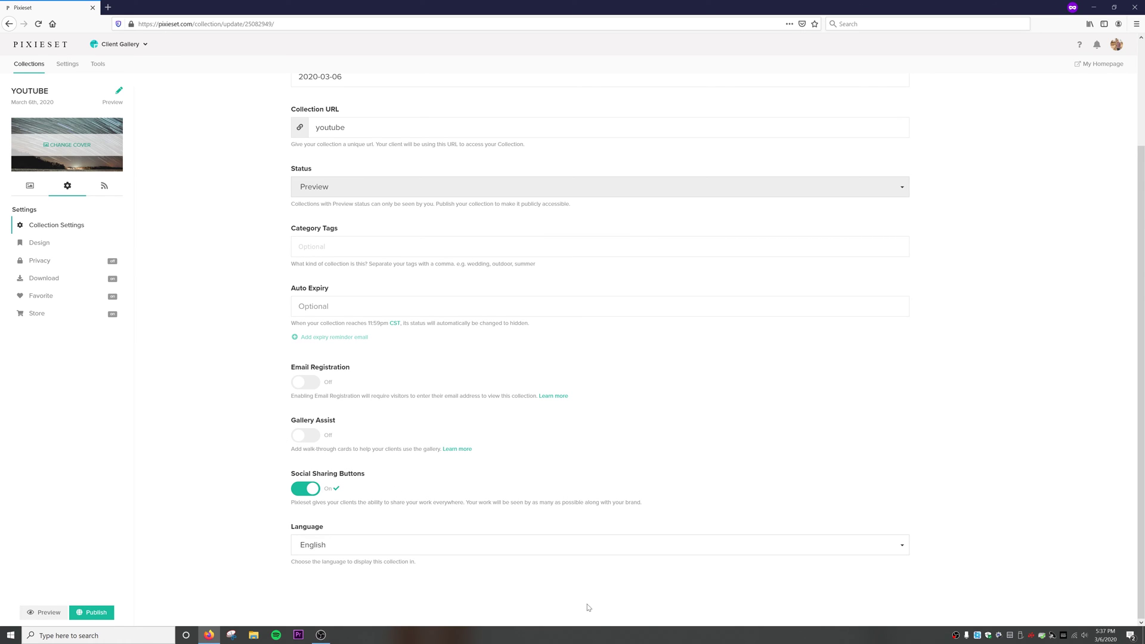
scroll(571, 533, "up", 3)
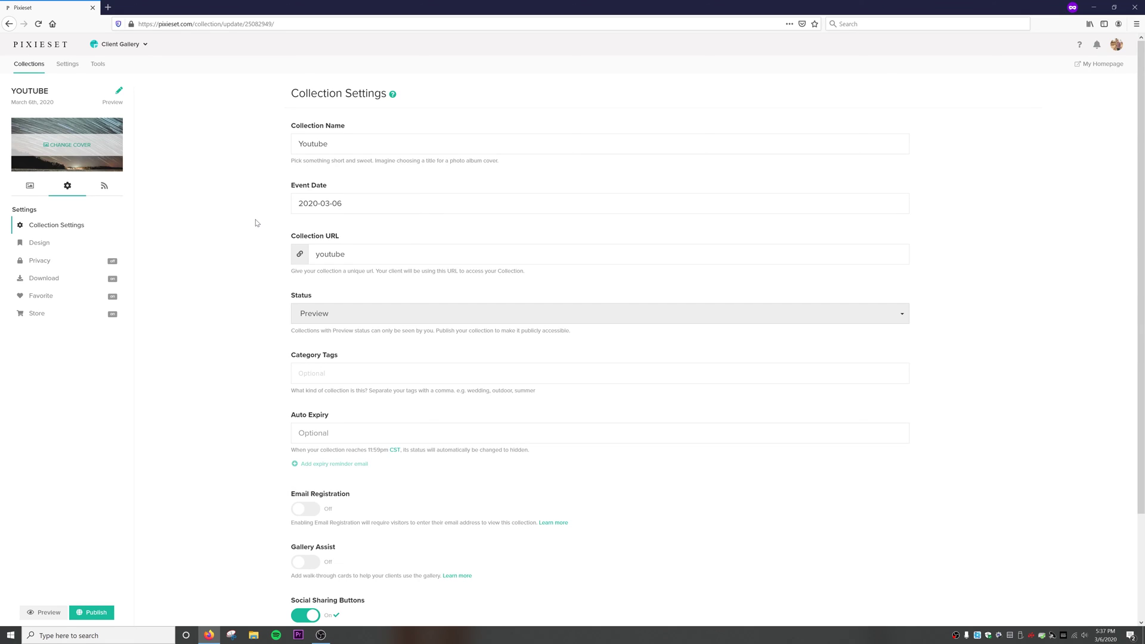
- Leave the 'youtube' collection URL unchanged and preview the gallery from the Photos tab
left_click(334, 255)
double_click(332, 254)
left_click(334, 254)
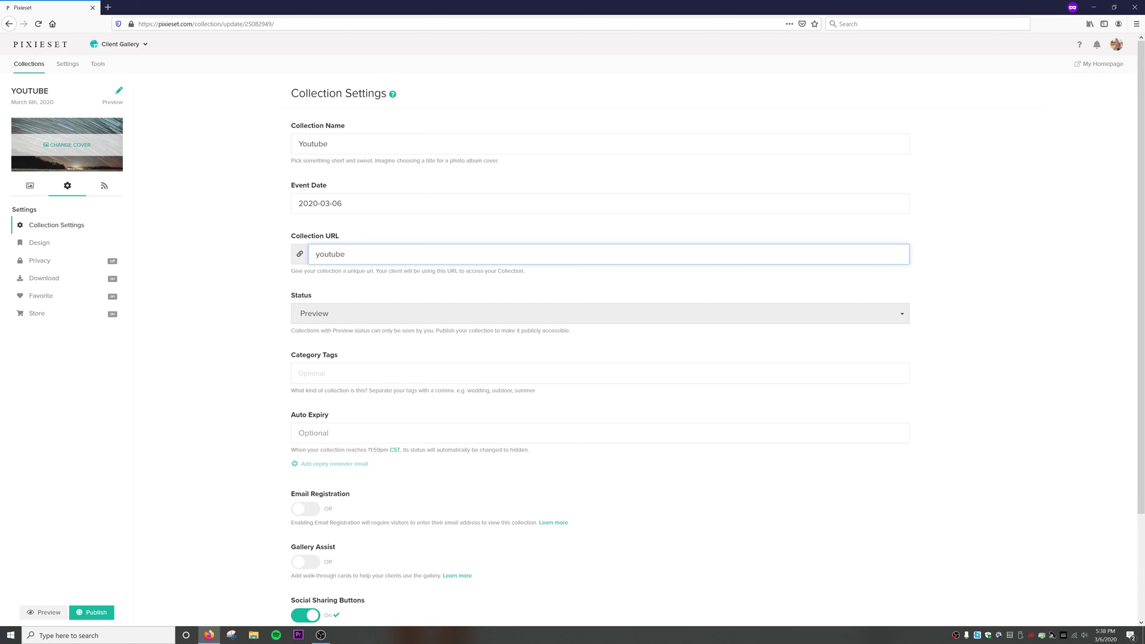
left_click(234, 252)
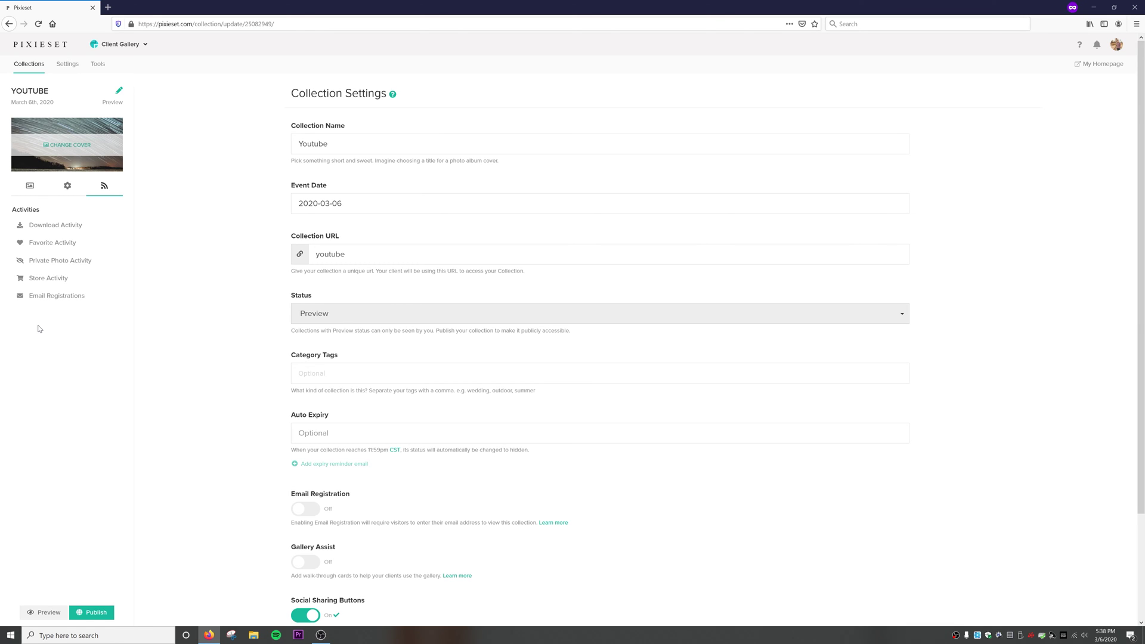
left_click(26, 188)
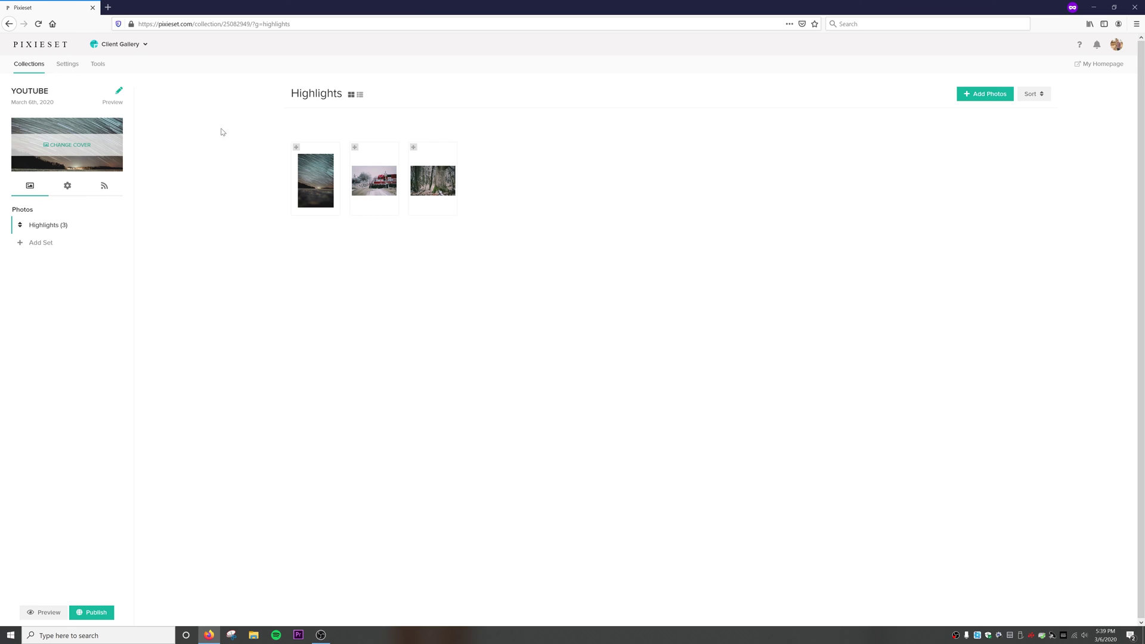
left_click(36, 613)
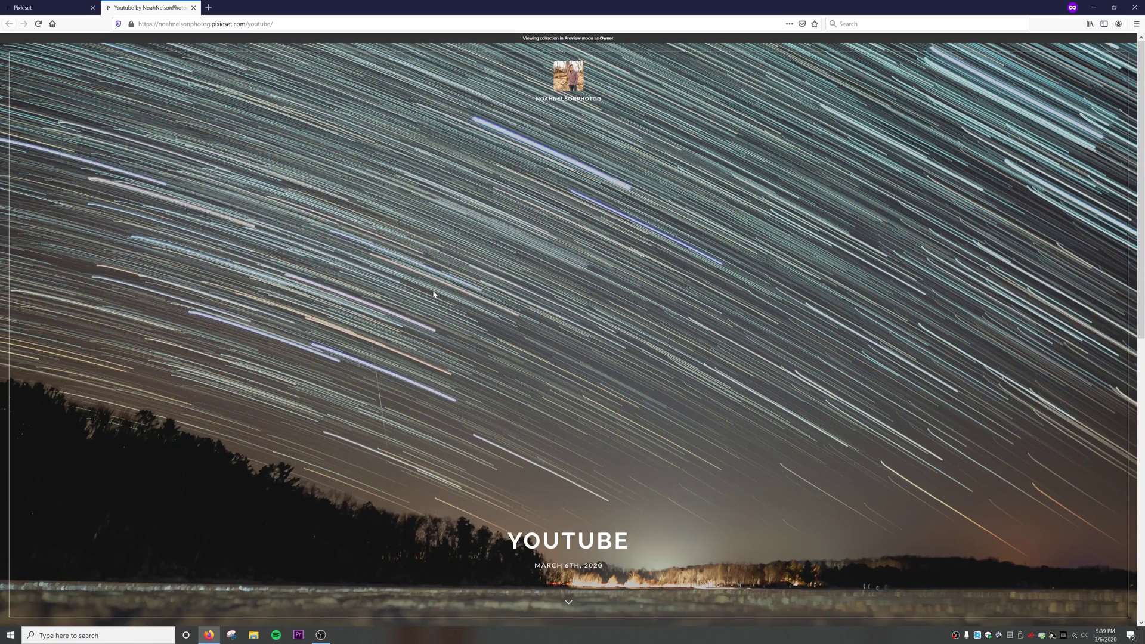
- Scroll through the previewed gallery's three photos, then close the preview tab
scroll(434, 296, "down", 5)
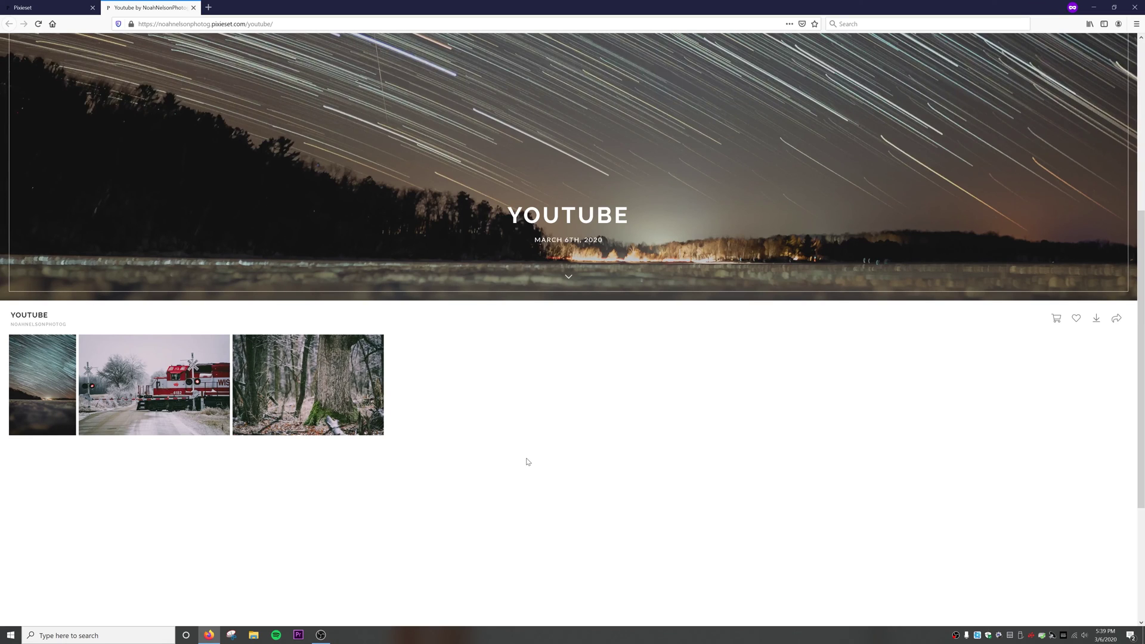
scroll(517, 455, "down", 3)
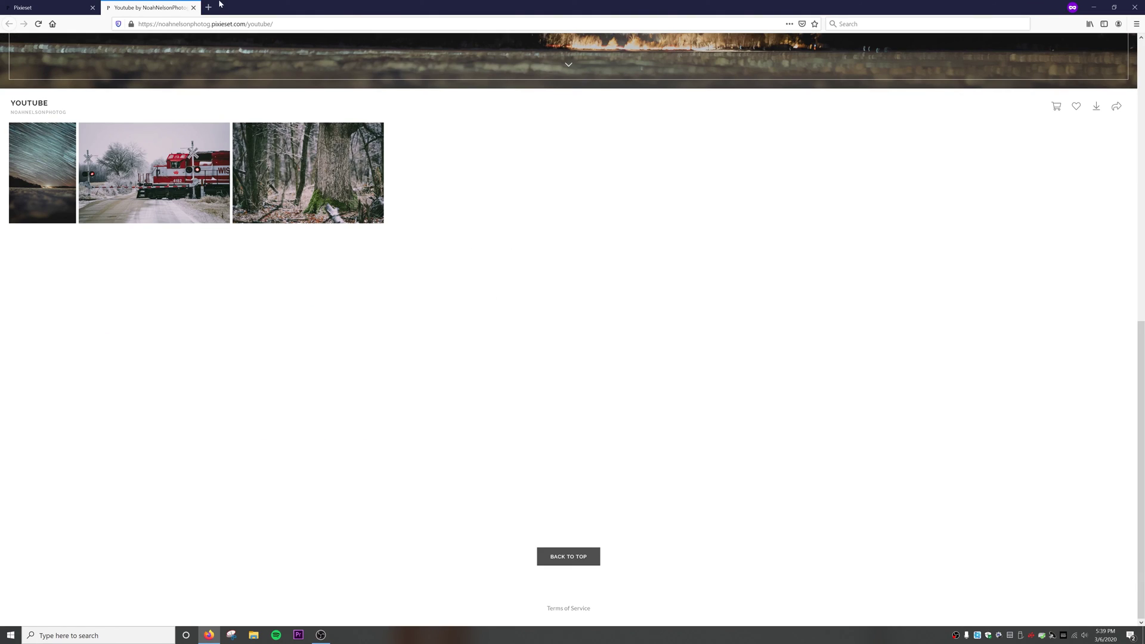
left_click(193, 7)
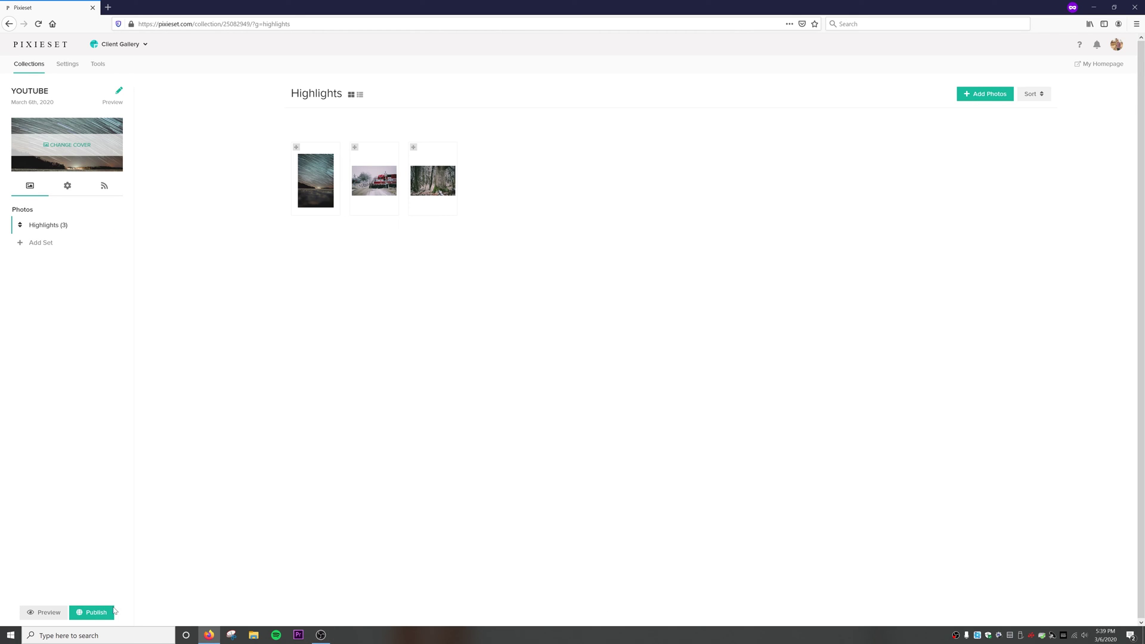
- Publish the Youtube collection to reach its email invite page
left_click(96, 613)
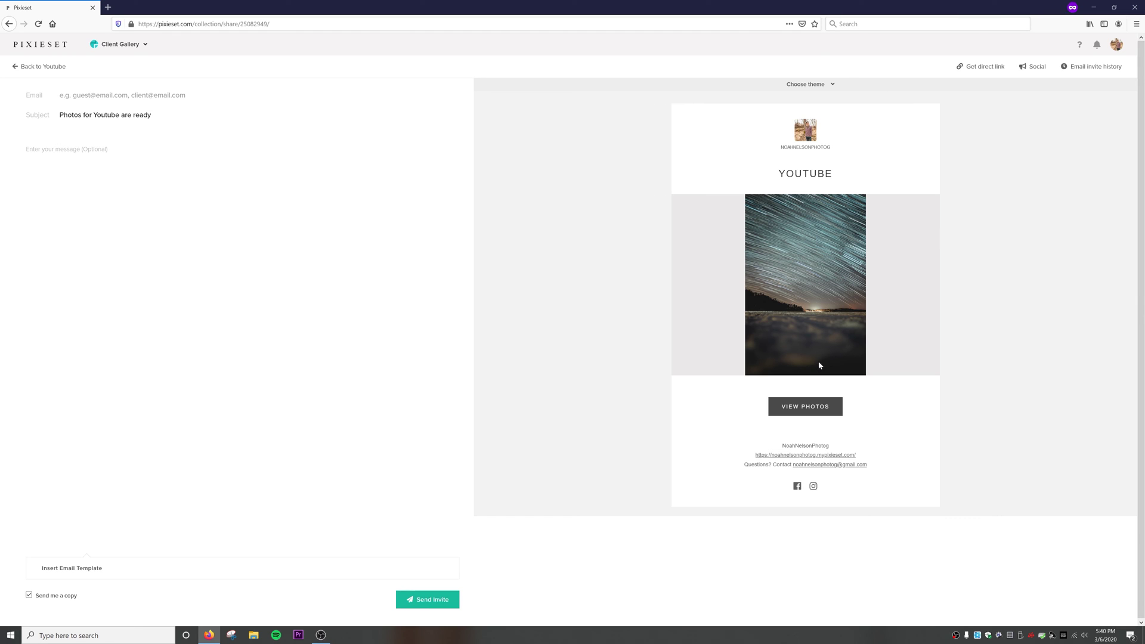
- Write 'Here is your collection' as the invite message
left_click(26, 149)
type("Here")
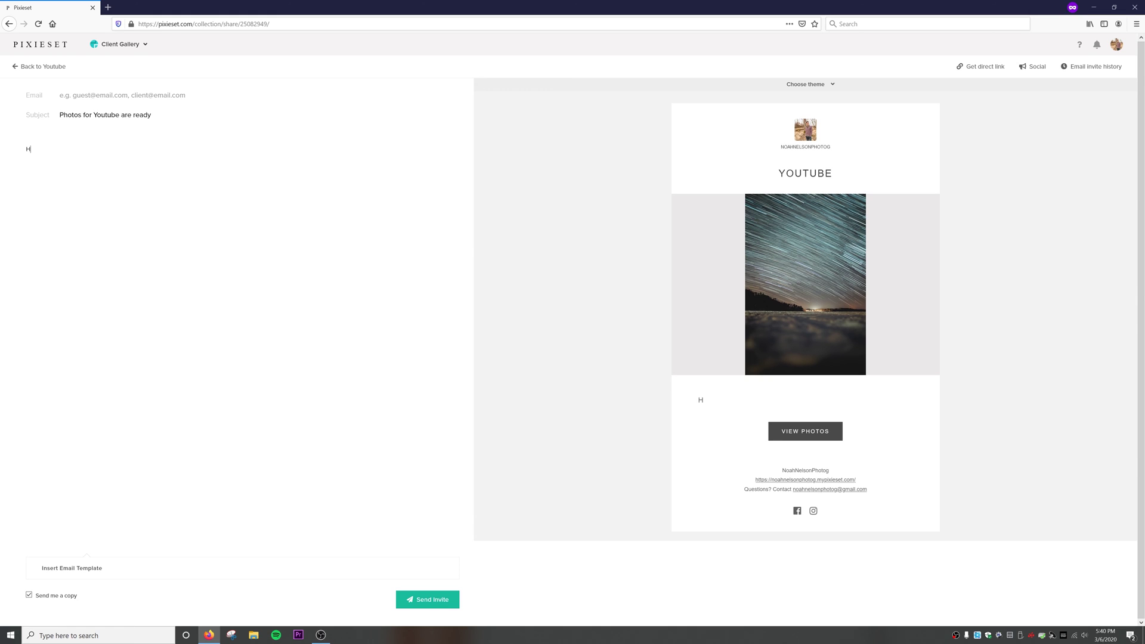
type(" is your collection")
right_click(60, 610)
left_click(166, 604)
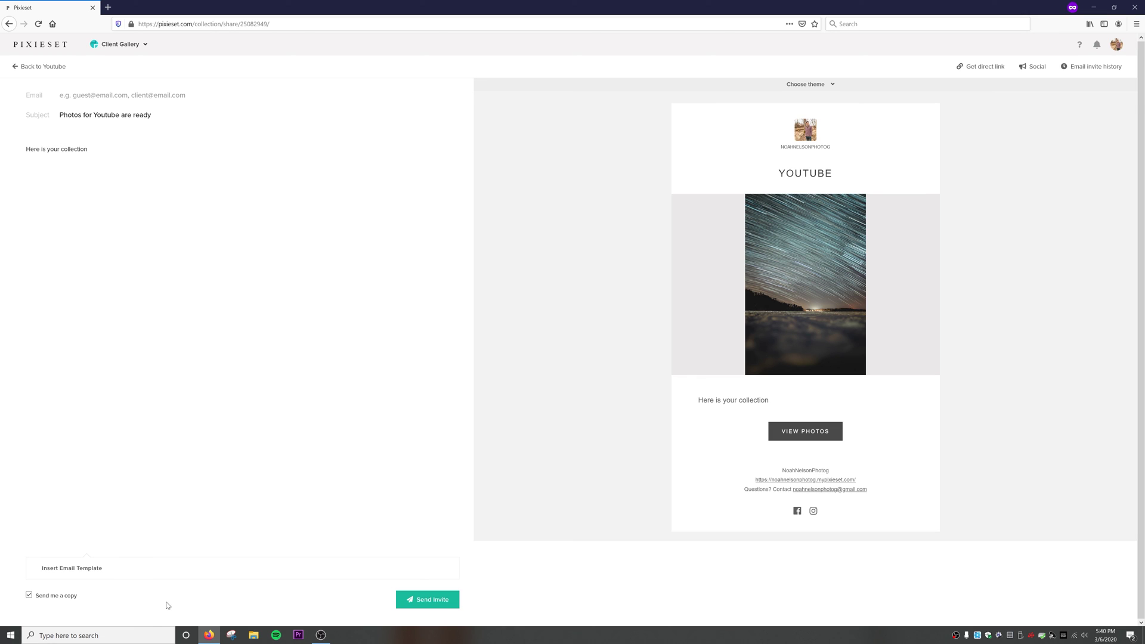